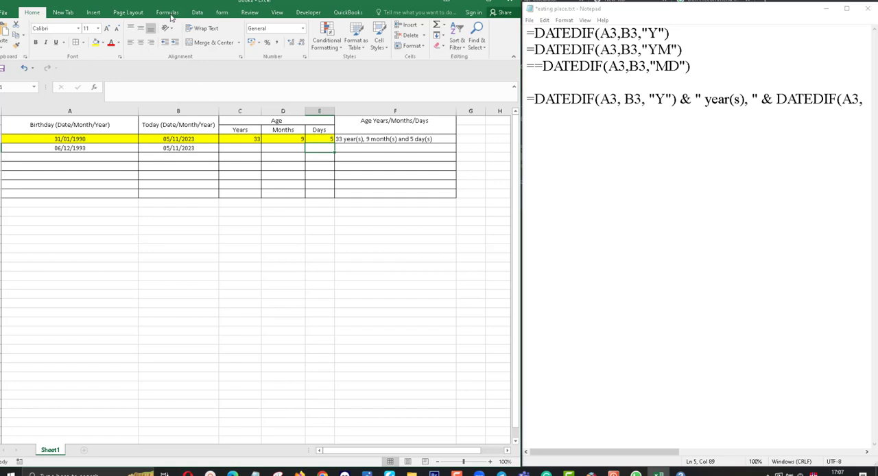
# Step: Look through the Date & Time function list and highlight the DATEDIF years formula in the Notepad notes
pyautogui.click(168, 13)
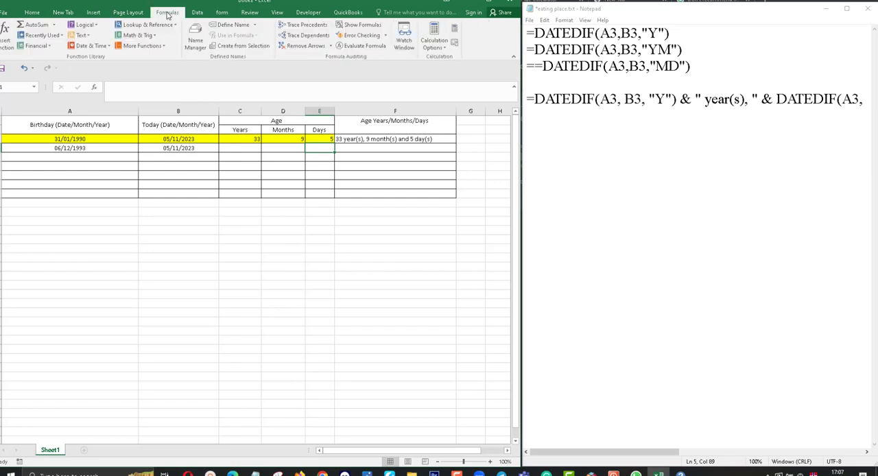
pyautogui.click(108, 46)
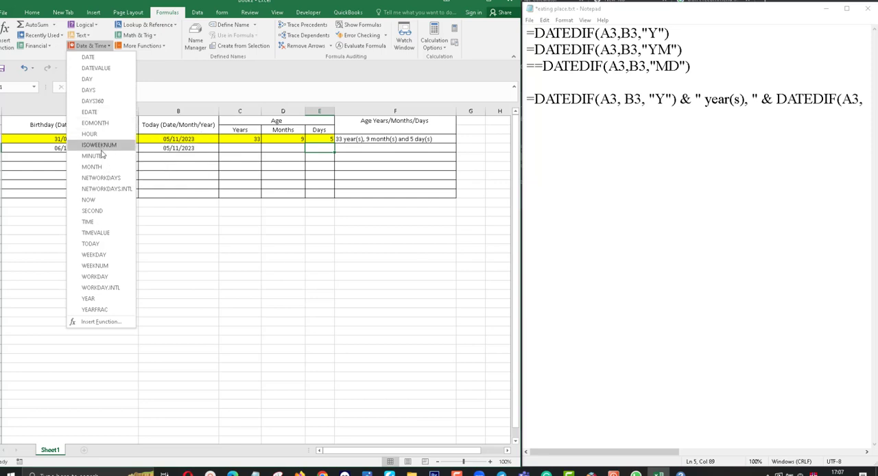
pyautogui.click(135, 94)
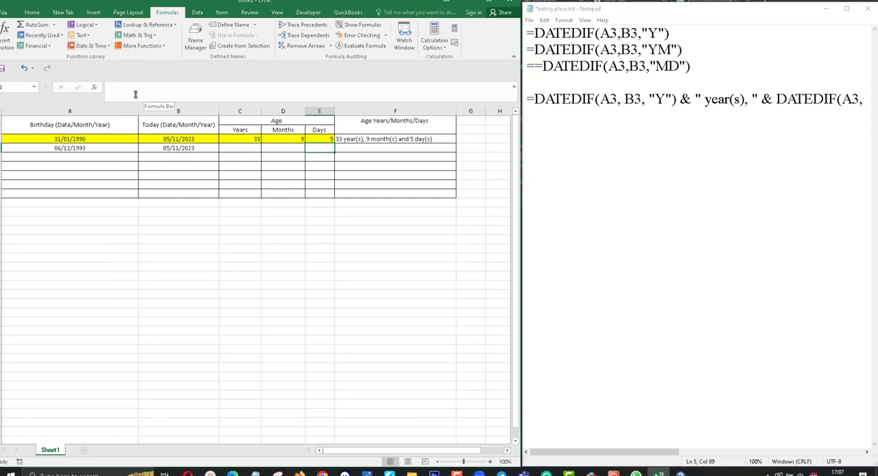
pyautogui.click(135, 90)
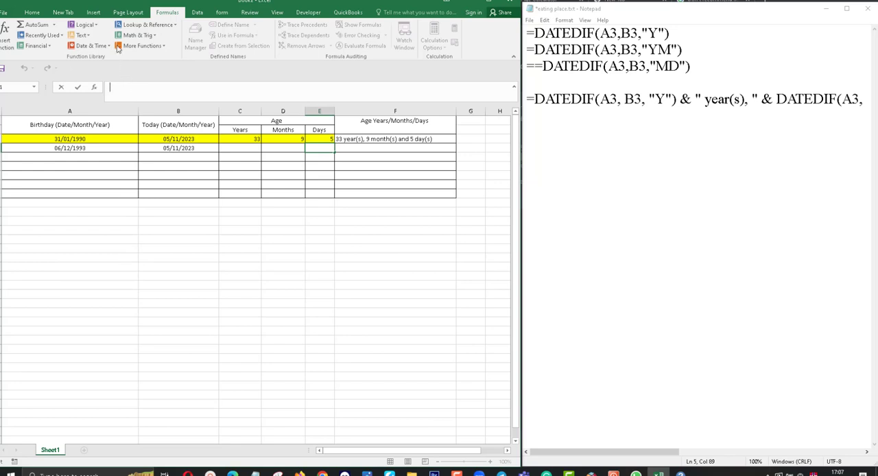
pyautogui.click(91, 45)
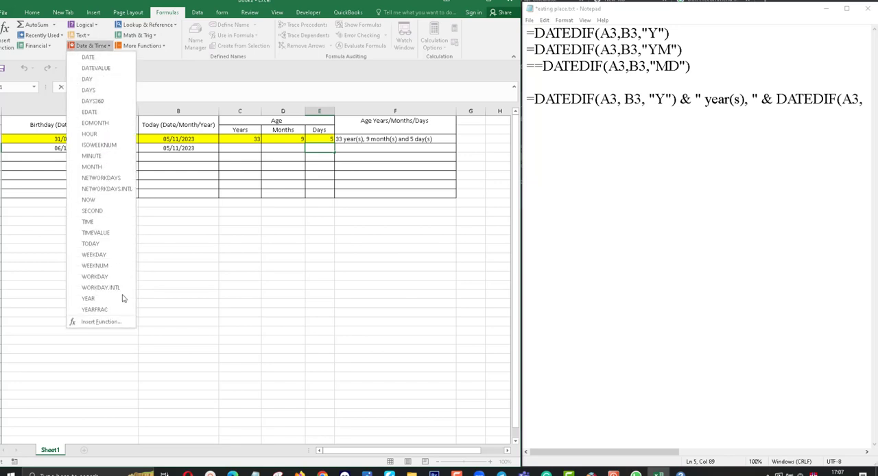
pyautogui.click(156, 92)
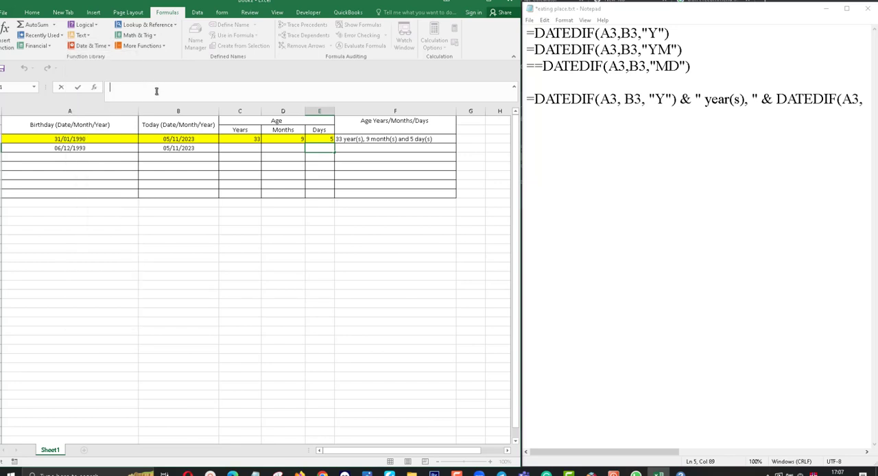
pyautogui.click(233, 147)
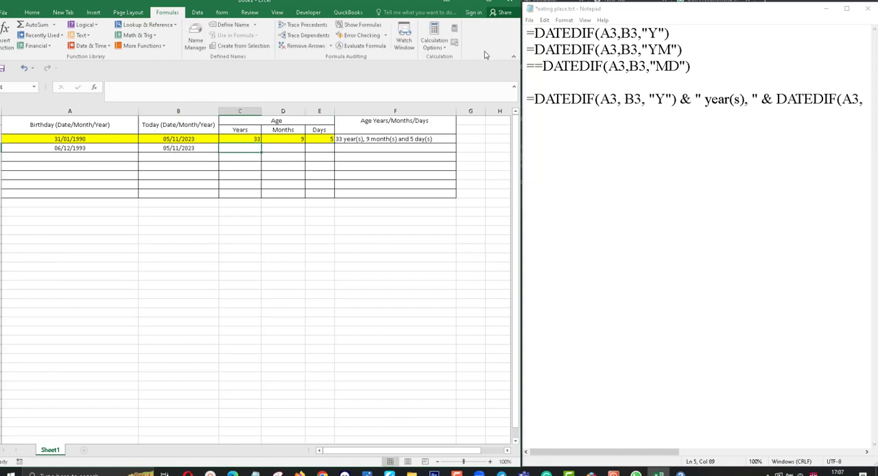
pyautogui.moveTo(681, 31); pyautogui.dragTo(527, 32)
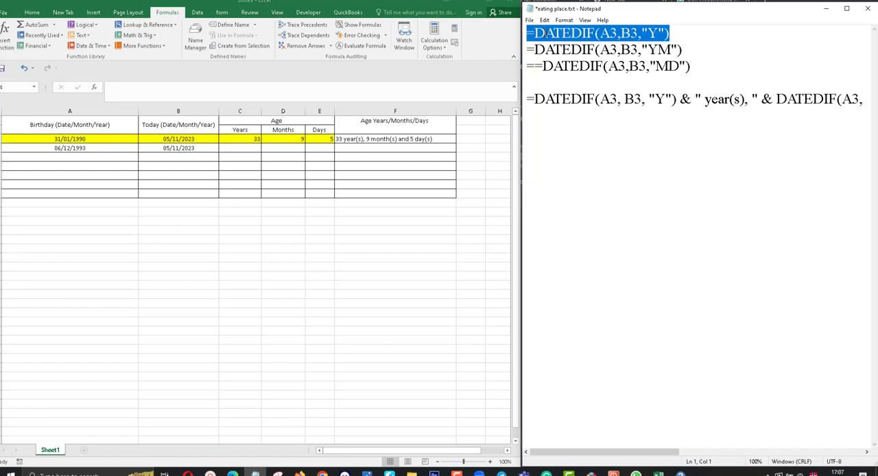
pyautogui.click(552, 34)
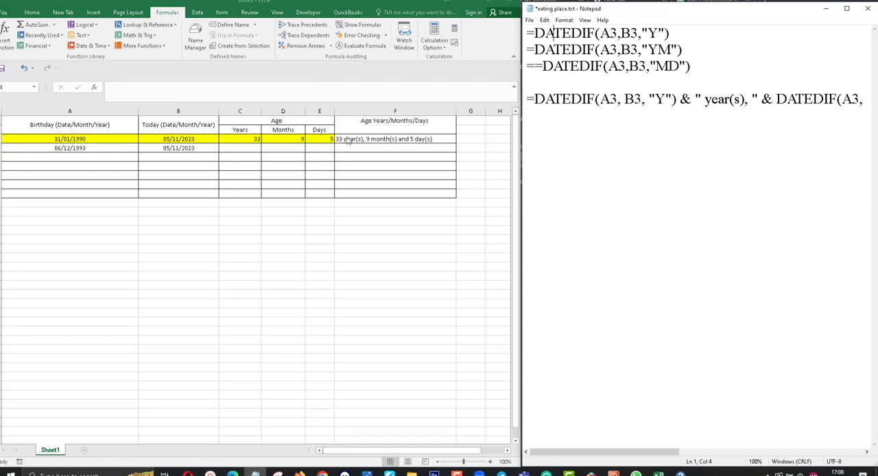
# Step: Clear the existing age results in C3:F3 of the highlighted row
pyautogui.click(255, 145)
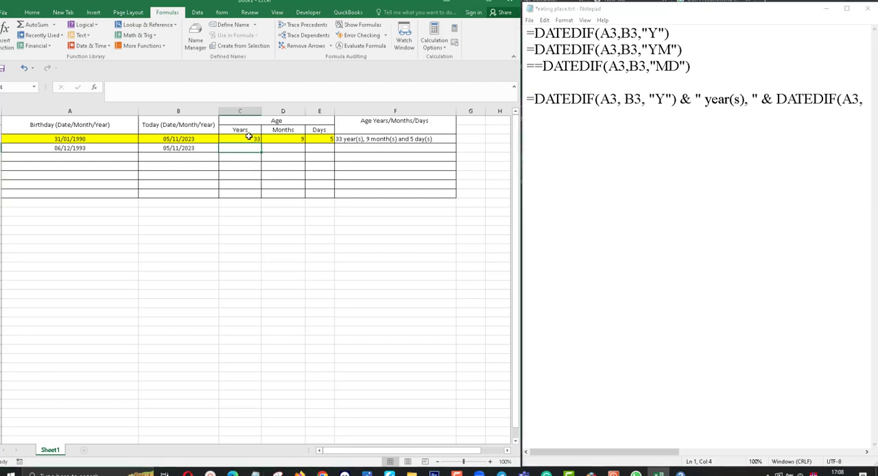
pyautogui.click(249, 137)
pyautogui.click(270, 183)
pyautogui.moveTo(244, 140); pyautogui.dragTo(405, 141)
pyautogui.rightClick(397, 139)
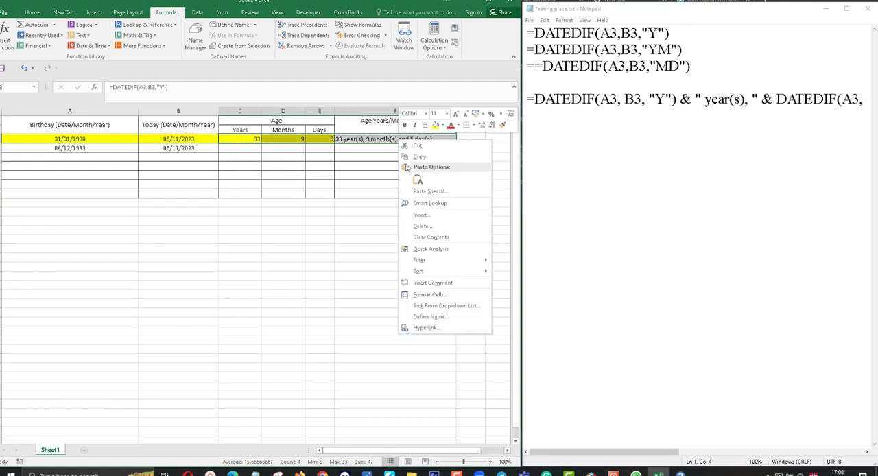
pyautogui.click(422, 236)
pyautogui.click(422, 237)
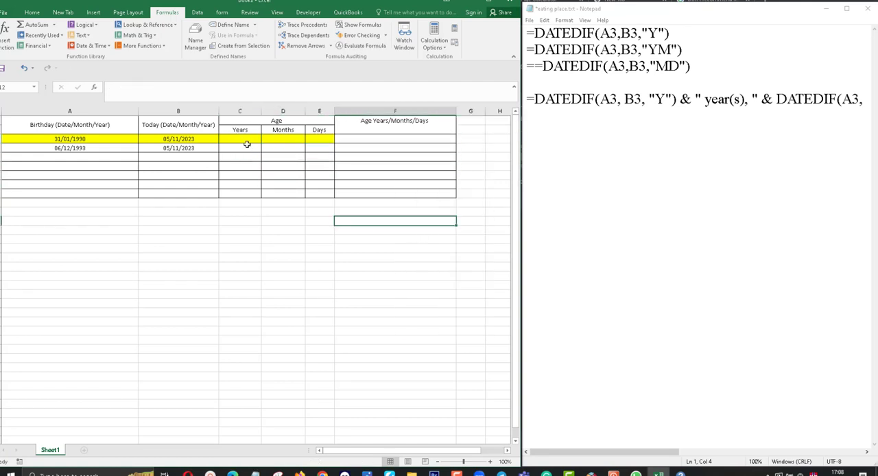
# Step: Copy the years formula from the Notepad notes and enter =DATEDIF(A3,B3,"Y") in Years cell C3 in Excel
pyautogui.click(246, 141)
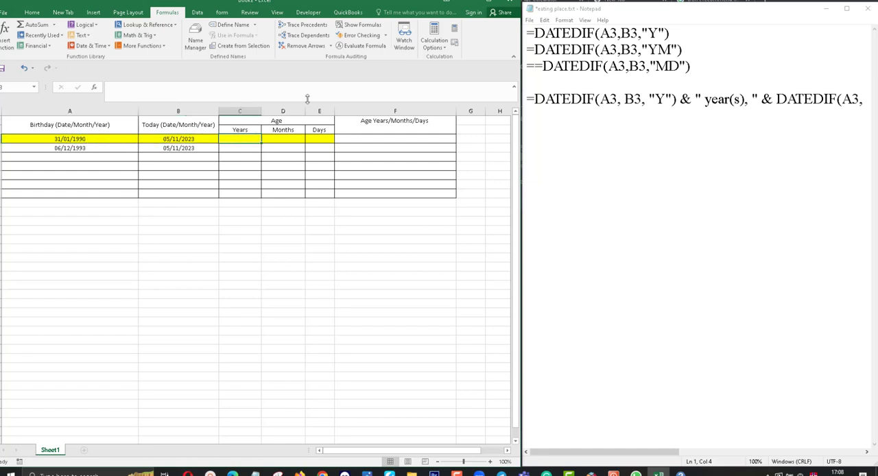
pyautogui.moveTo(700, 33); pyautogui.dragTo(525, 29)
pyautogui.rightClick(557, 31)
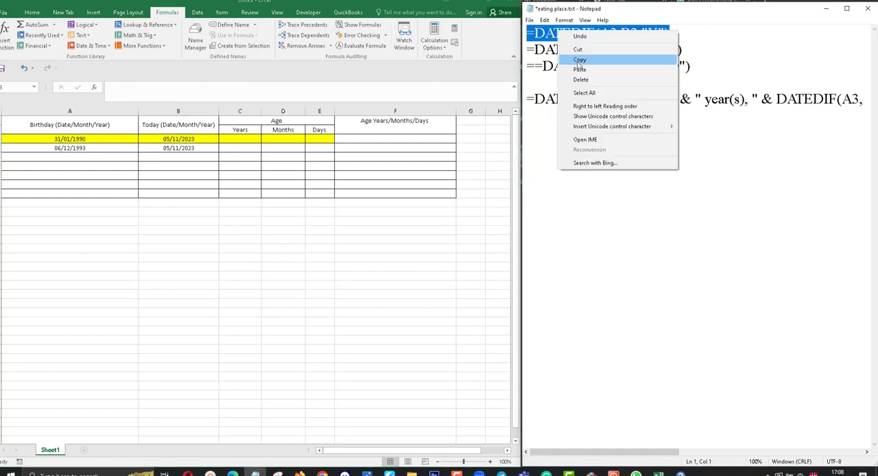
pyautogui.click(579, 60)
pyautogui.click(218, 91)
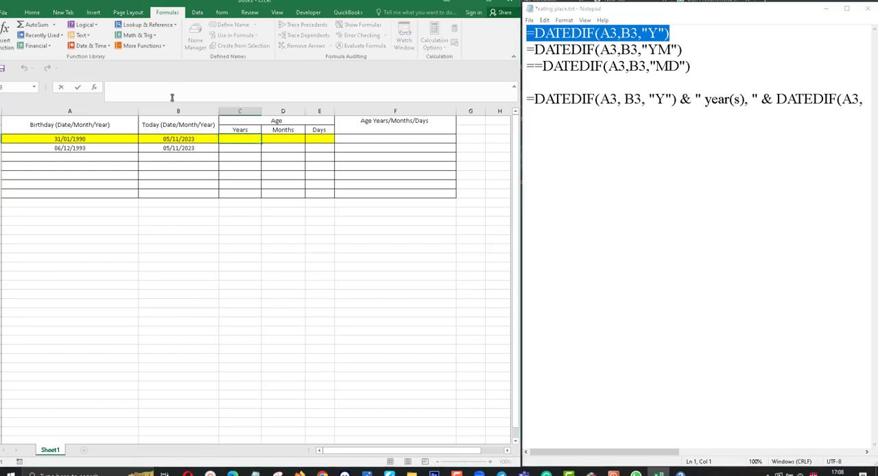
pyautogui.hotkey('ctrl', 'v')
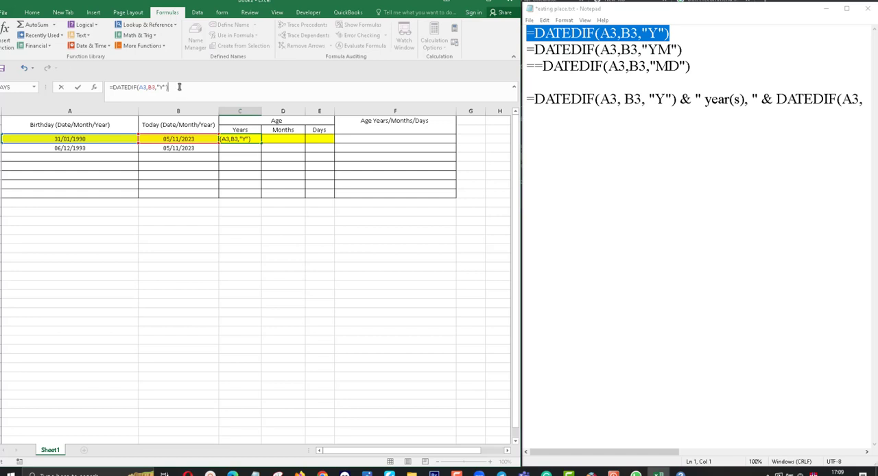
pyautogui.press('Return')
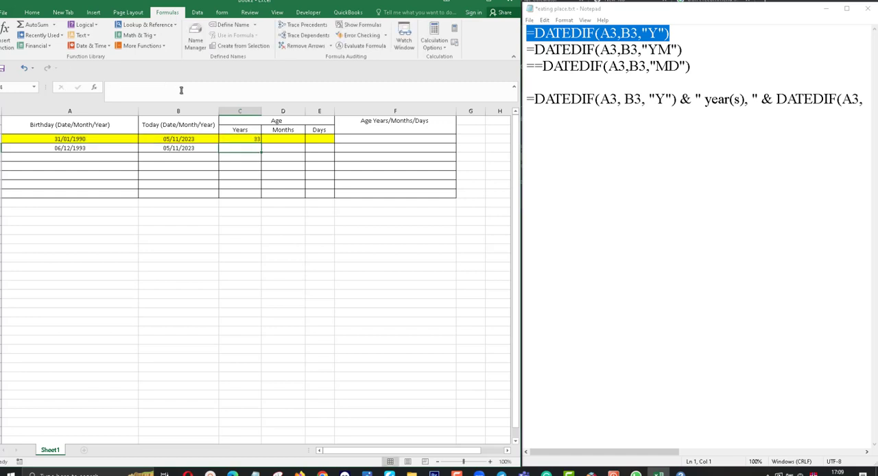
pyautogui.click(255, 139)
# Step: Copy the months formula from the Notepad notes and enter =DATEDIF(A3,B3,"YM") in Months cell D3 in Excel
pyautogui.click(293, 138)
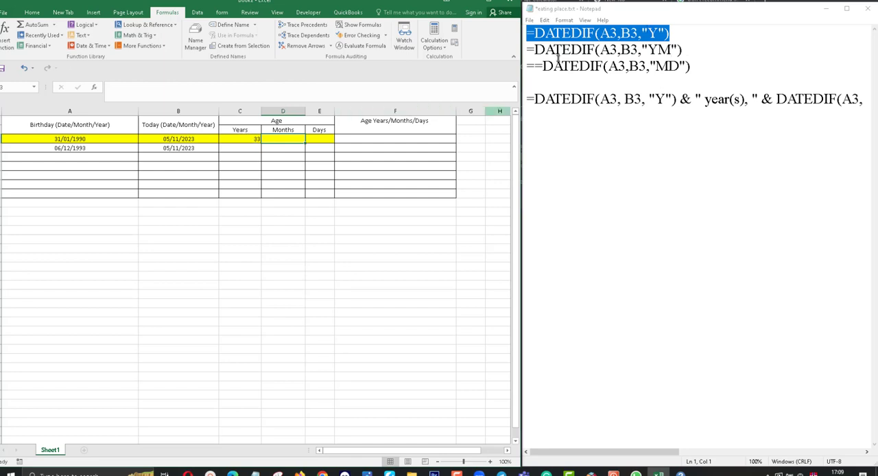
pyautogui.click(558, 59)
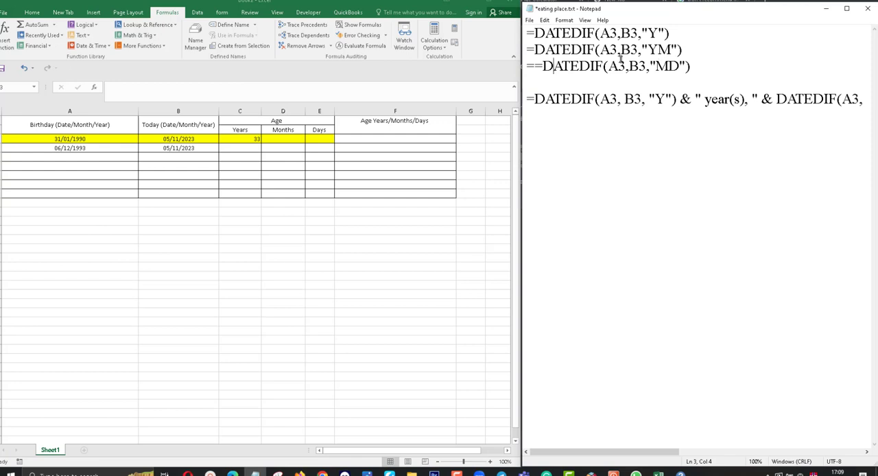
pyautogui.click(695, 50)
pyautogui.moveTo(683, 50); pyautogui.dragTo(527, 51)
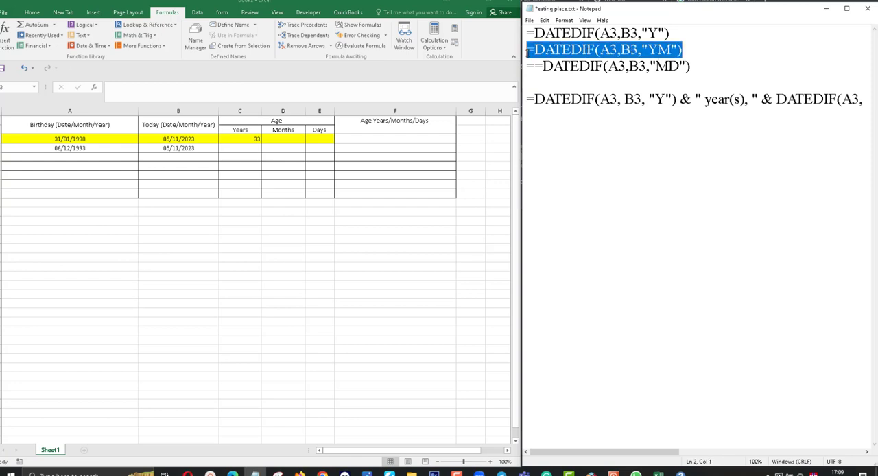
pyautogui.rightClick(542, 50)
pyautogui.click(562, 79)
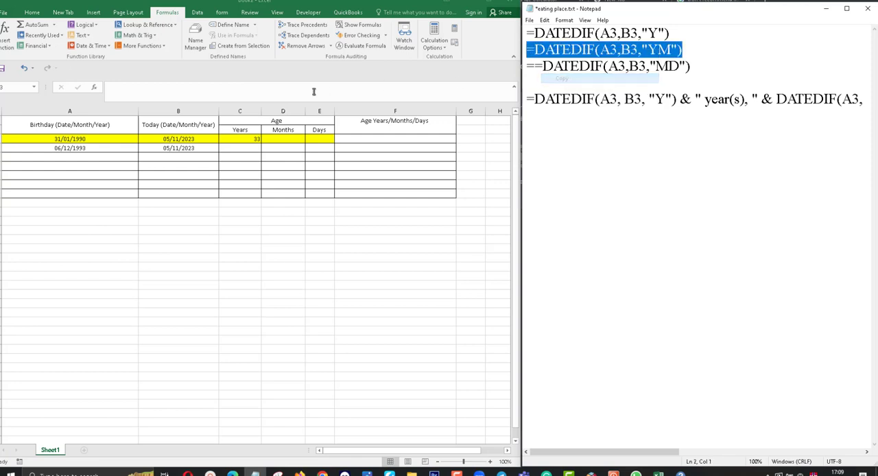
pyautogui.click(282, 141)
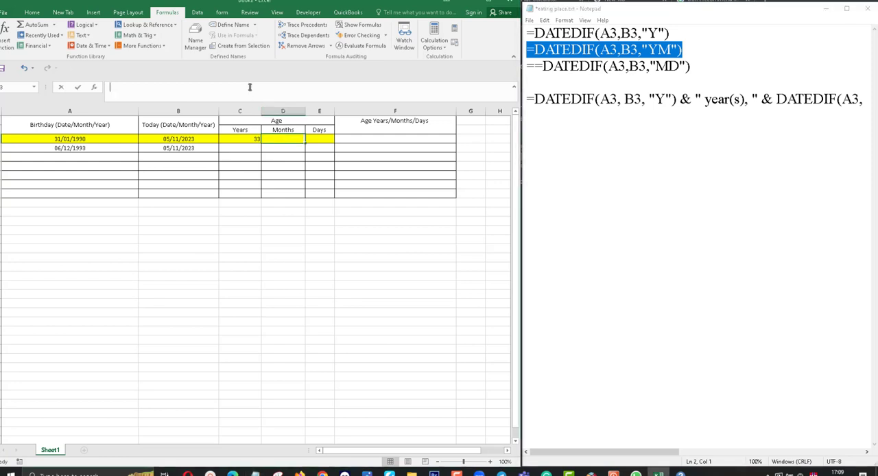
pyautogui.click(249, 88)
pyautogui.hotkey('ctrl', 'v')
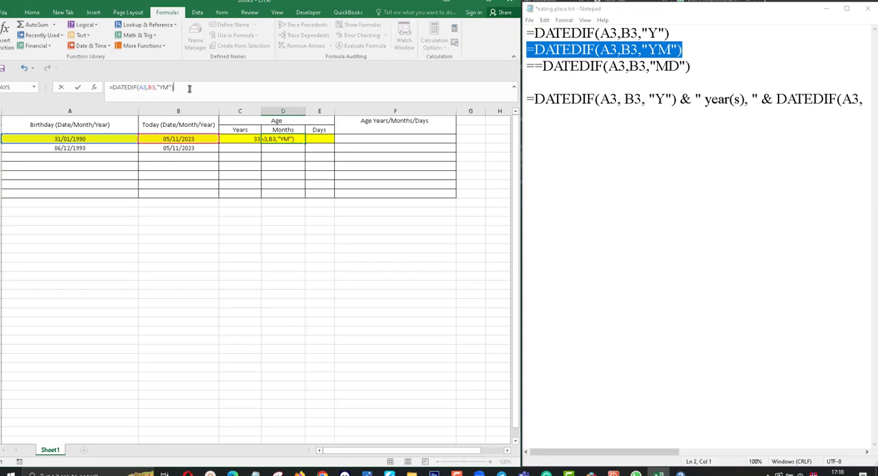
pyautogui.press('Return')
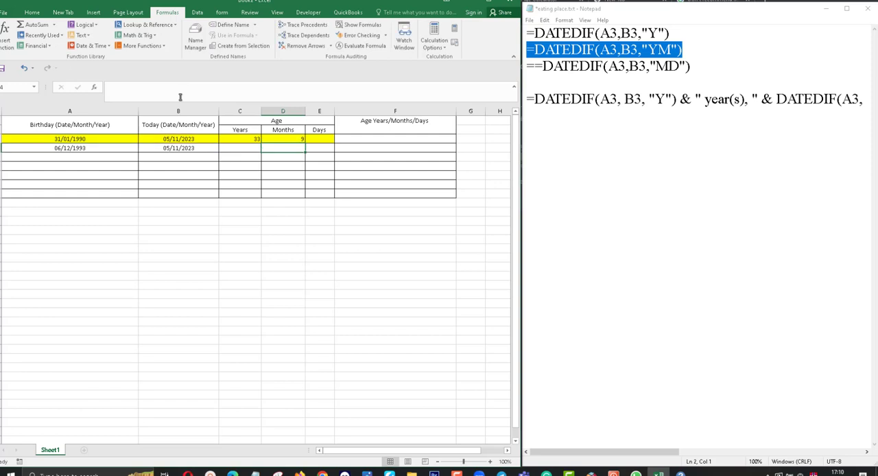
pyautogui.click(273, 139)
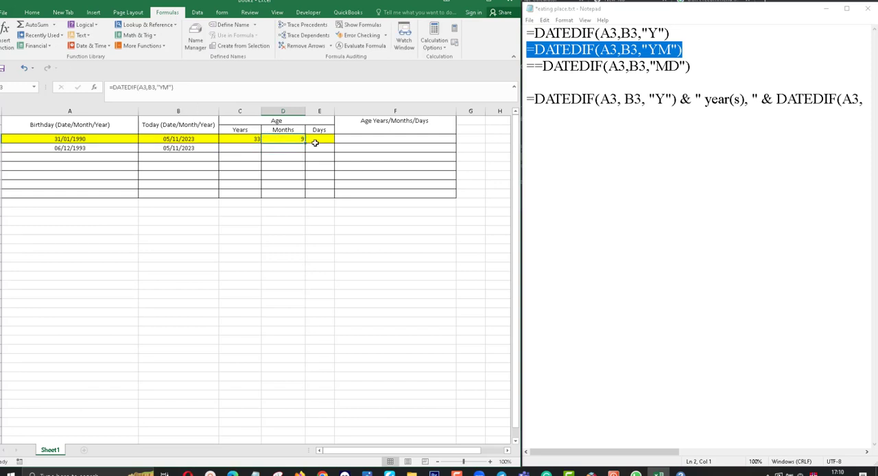
# Step: Remove the extra equals sign from the "MD" formula in the Notepad notes and copy =DATEDIF(A3,B3,"MD")
pyautogui.click(314, 139)
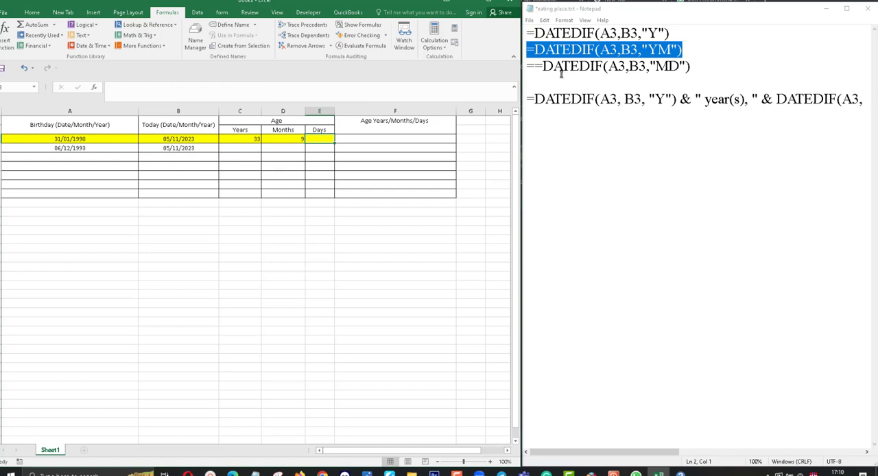
pyautogui.click(534, 66)
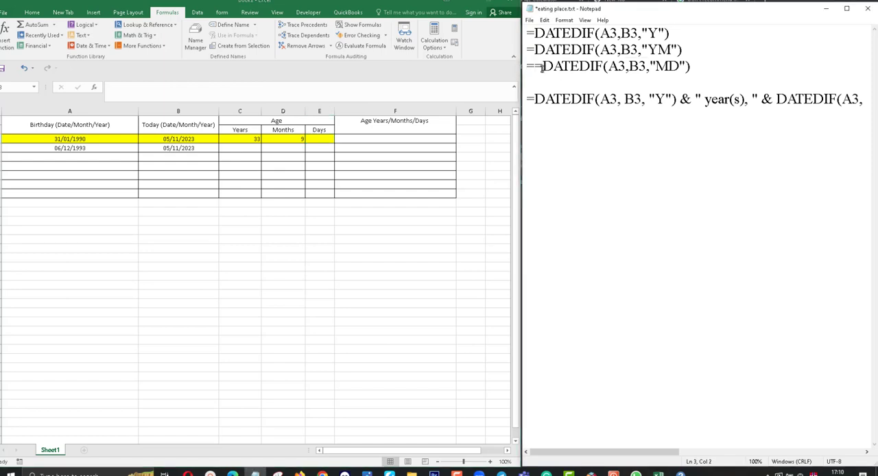
pyautogui.press('BackSpace')
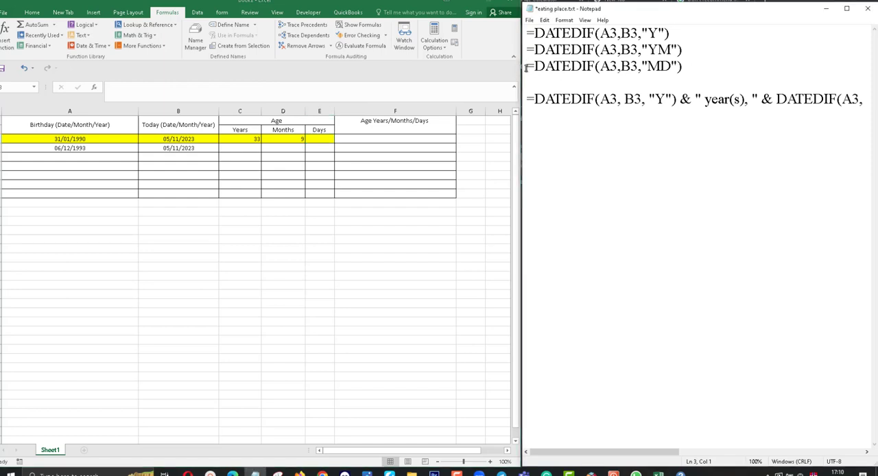
pyautogui.moveTo(526, 66); pyautogui.dragTo(694, 69)
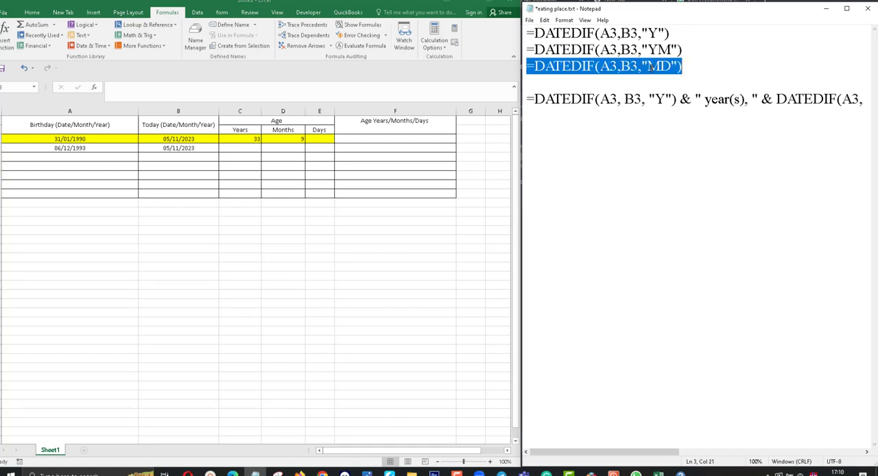
pyautogui.rightClick(651, 67)
pyautogui.click(672, 99)
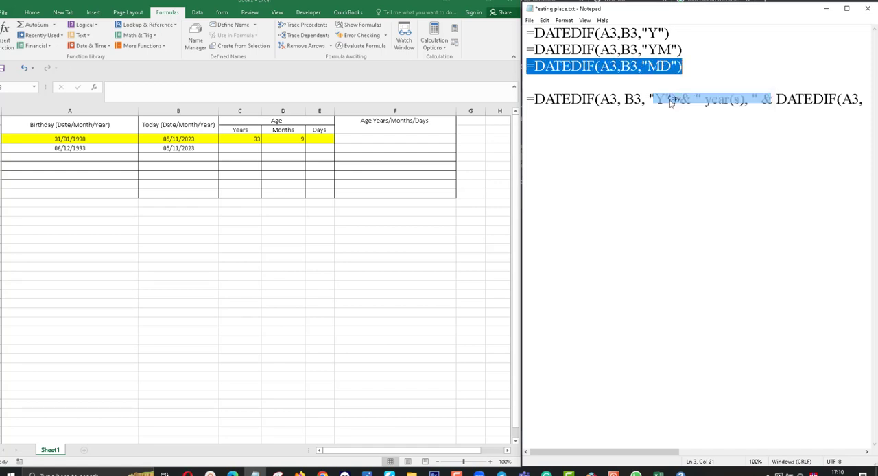
# Step: Enter the copied formula =DATEDIF(A3,B3,"MD") in Days cell E3 in Excel
pyautogui.click(328, 139)
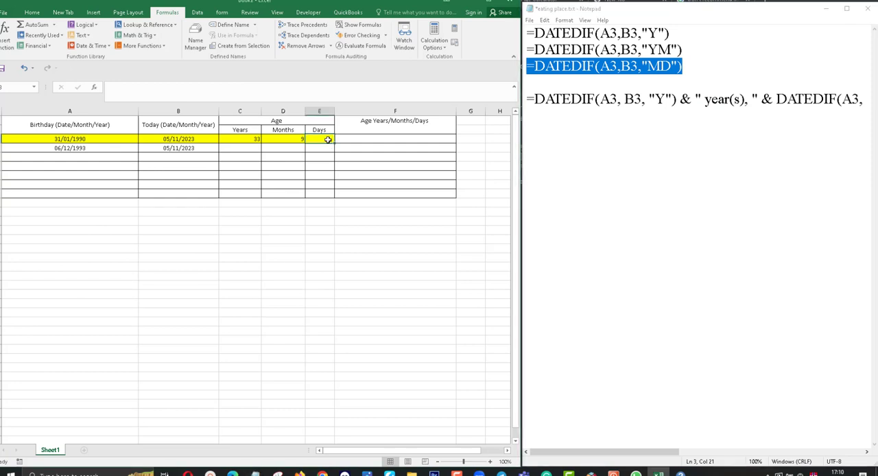
pyautogui.doubleClick(328, 139)
pyautogui.hotkey('ctrl', 'v')
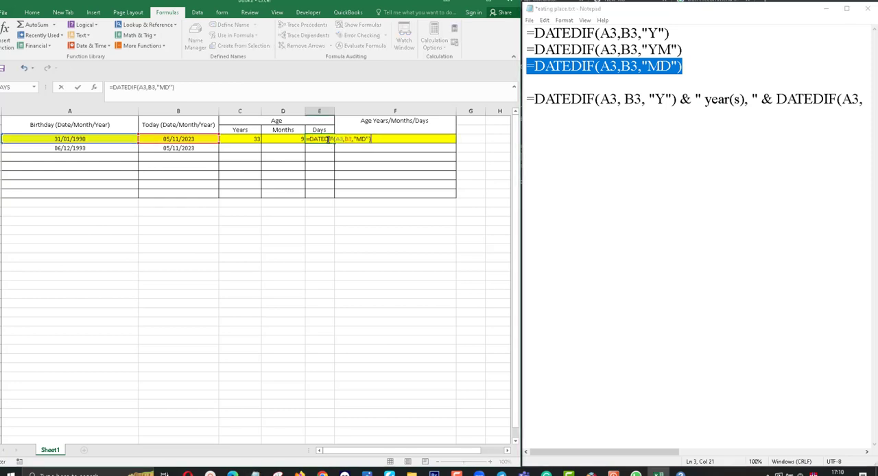
pyautogui.press('Return')
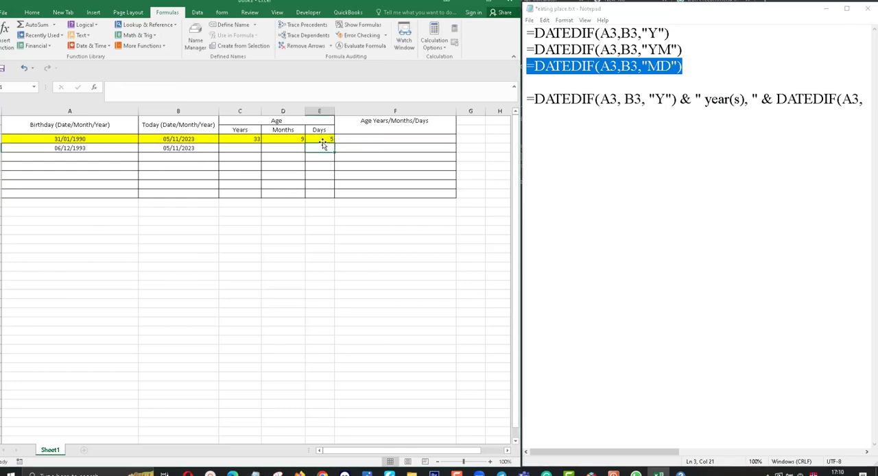
pyautogui.click(325, 139)
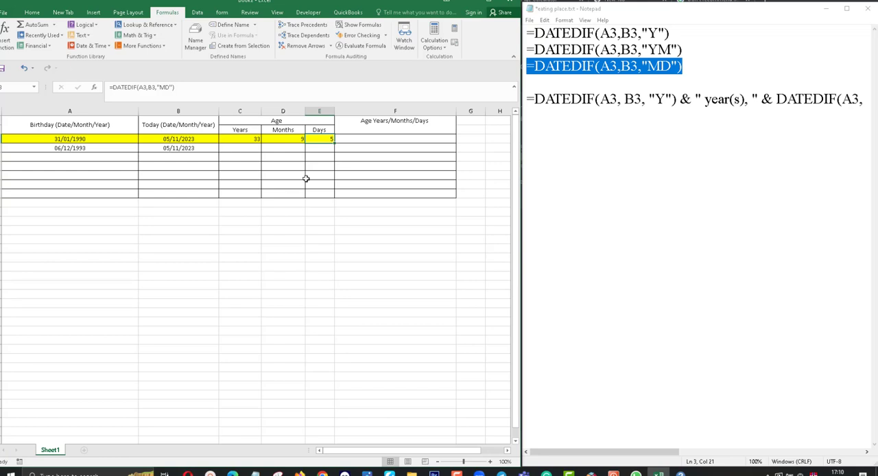
# Step: Select the entire combined years, months and days DATEDIF formula in the Notepad notes, through " day(s)", and copy it
pyautogui.click(382, 140)
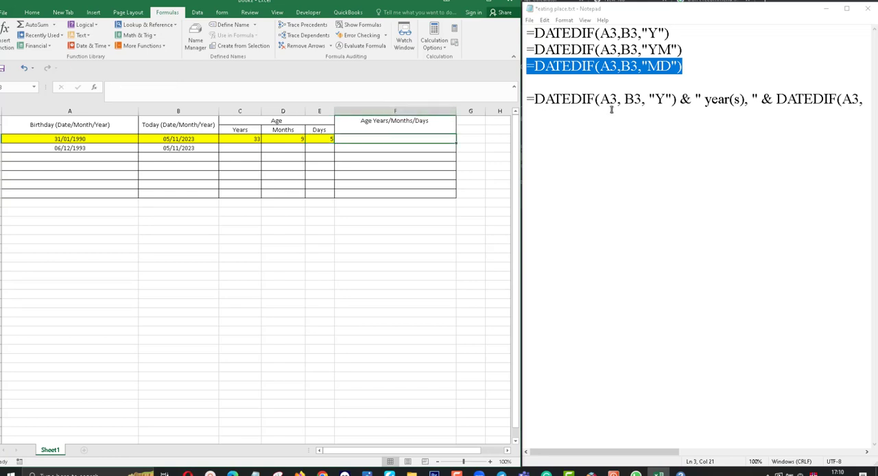
pyautogui.click(378, 120)
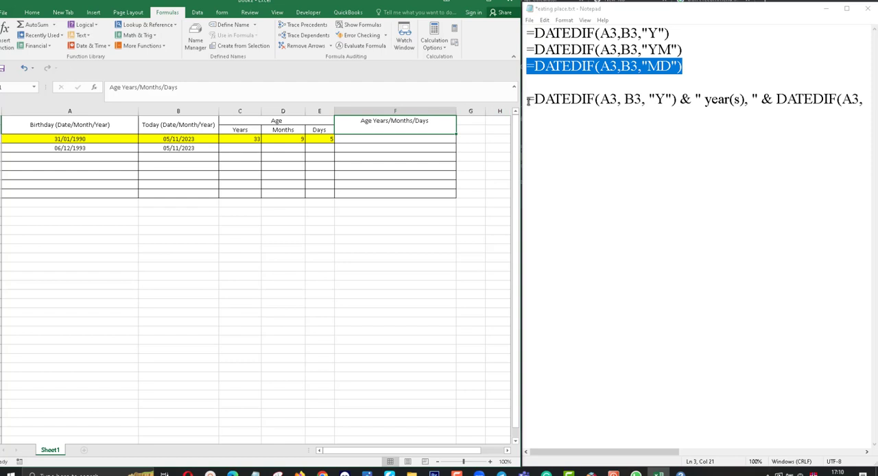
pyautogui.moveTo(646, 450); pyautogui.dragTo(629, 425)
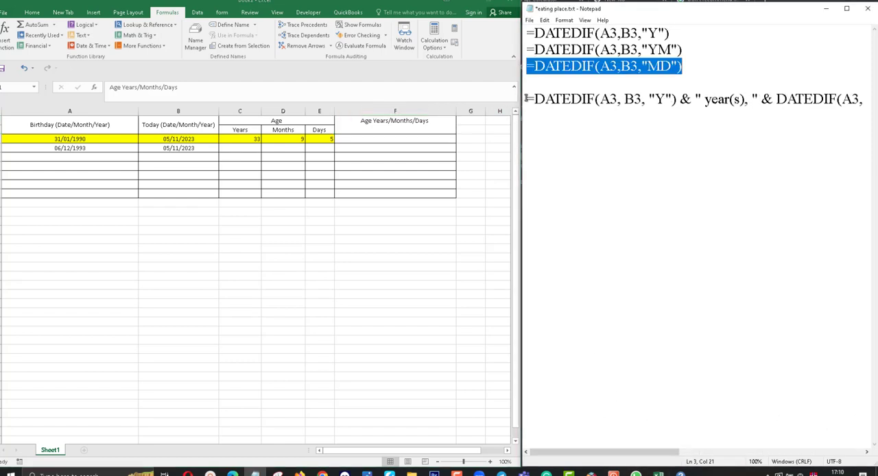
pyautogui.moveTo(525, 98); pyautogui.dragTo(870, 103)
pyautogui.moveTo(590, 452); pyautogui.dragTo(833, 416)
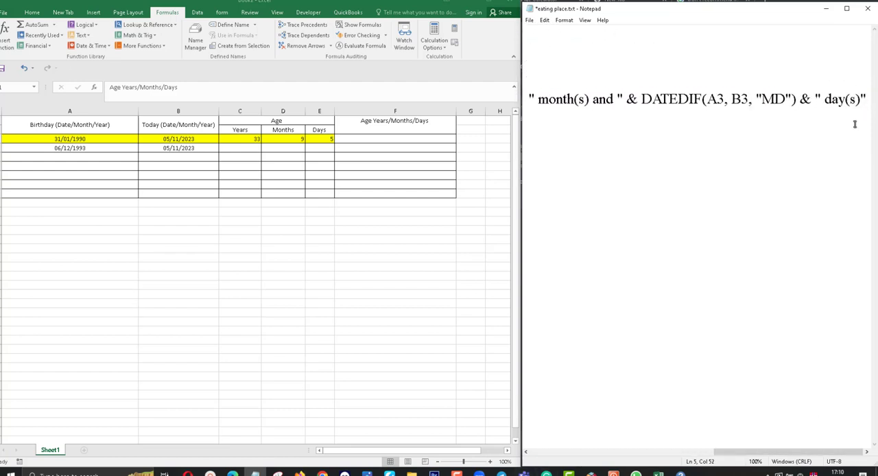
pyautogui.click(864, 99)
pyautogui.moveTo(863, 100); pyautogui.dragTo(464, 109)
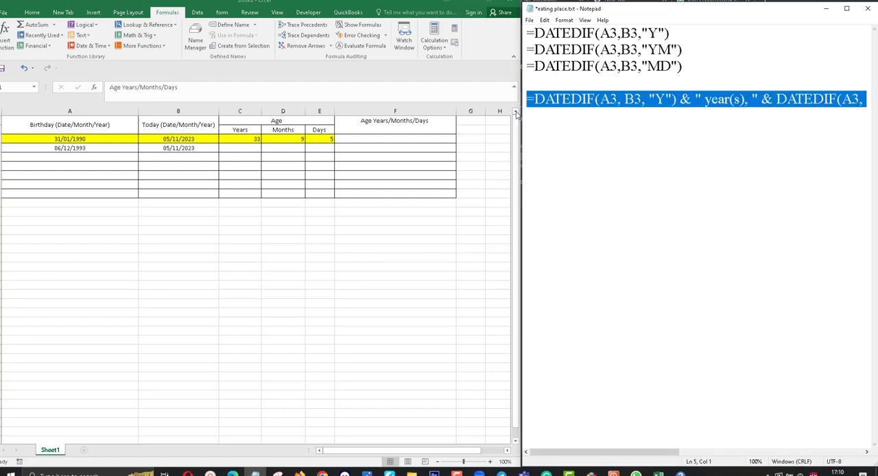
pyautogui.rightClick(542, 100)
pyautogui.click(559, 127)
# Step: Enter =DATEDIF(A3, B3, "Y") & " year(s), " & DATEDIF(A3, B3, "Ym") & " month(s) and " & DATEDIF(A3, B3, "MD") & " day(s)" in Excel cell F3
pyautogui.click(400, 136)
pyautogui.click(305, 94)
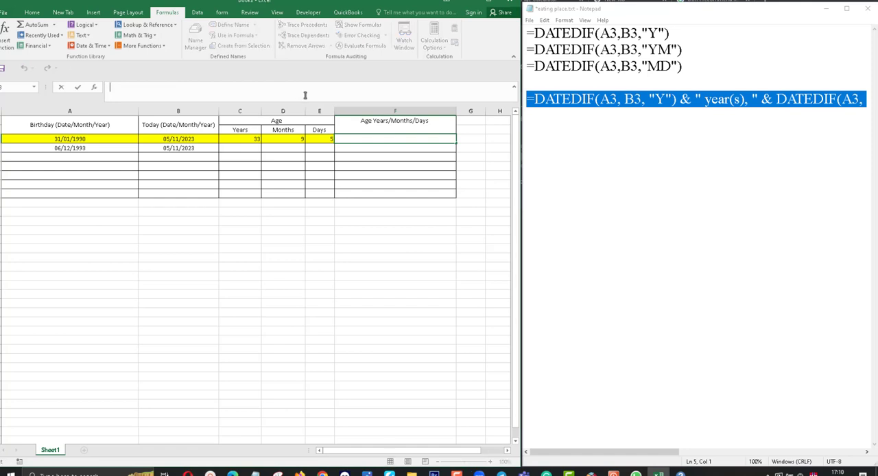
pyautogui.hotkey('ctrl', 'v')
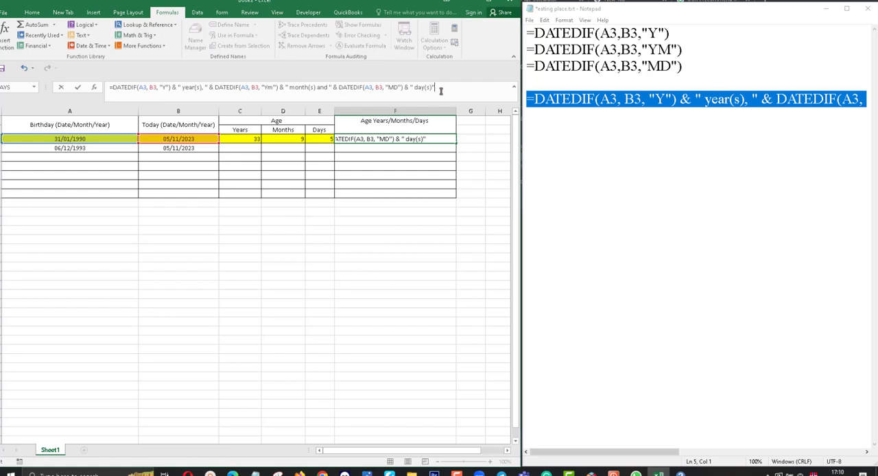
pyautogui.press('Return')
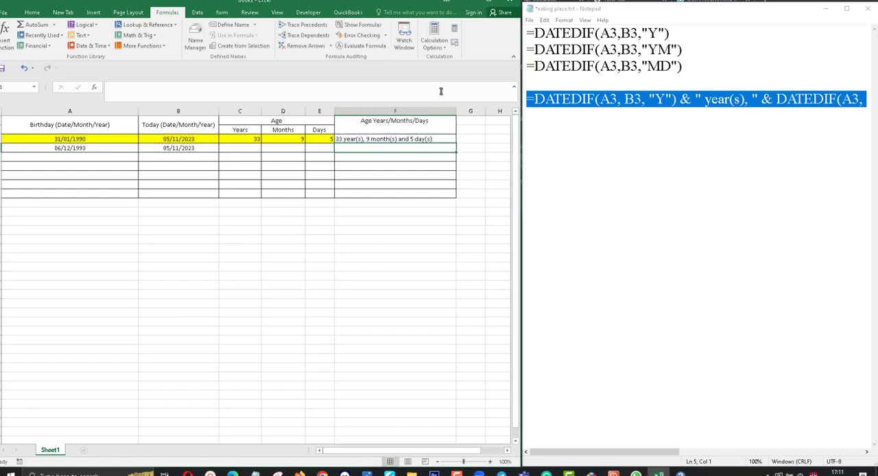
# Step: Fill the age formulas in C3:F3 down to row 4 and check the combined formula in F4
pyautogui.click(362, 138)
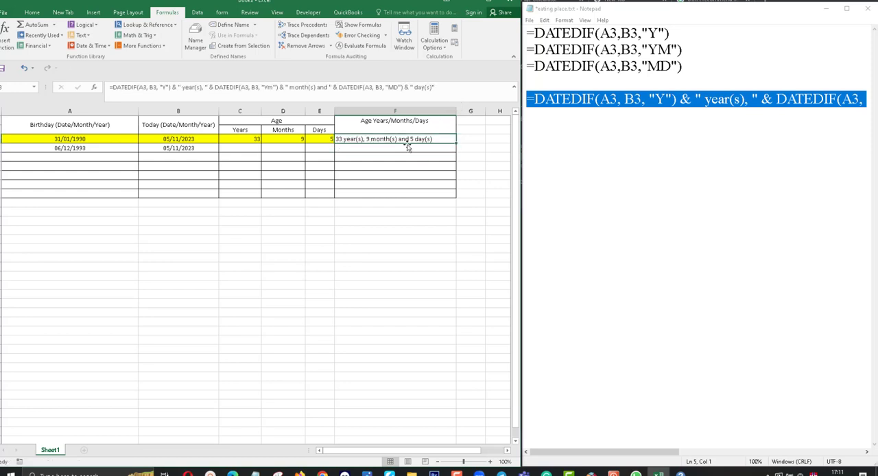
pyautogui.click(248, 138)
pyautogui.moveTo(248, 139); pyautogui.dragTo(456, 152)
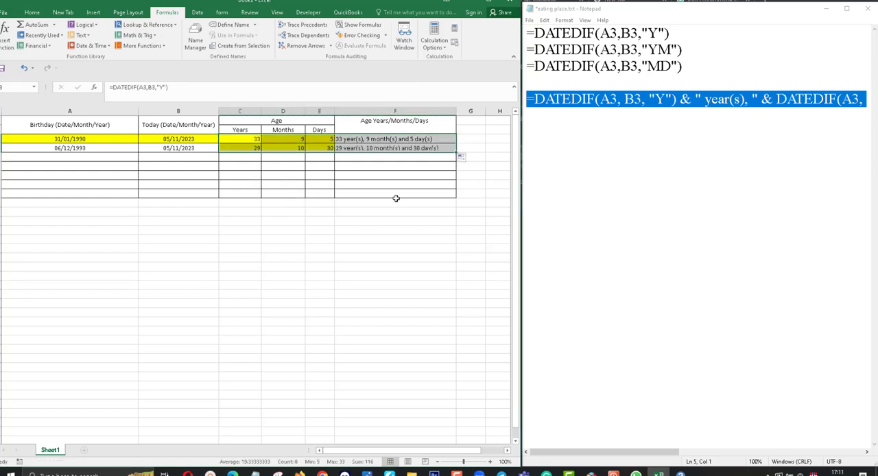
pyautogui.click(395, 185)
pyautogui.click(372, 154)
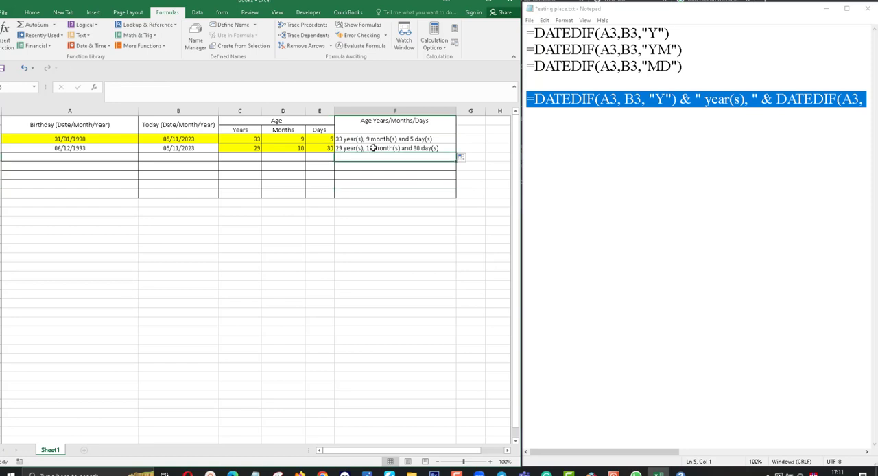
pyautogui.click(347, 149)
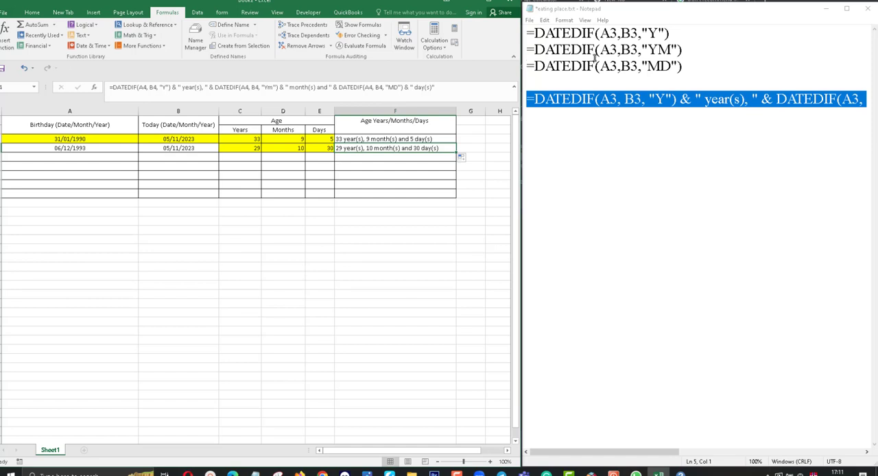
pyautogui.click(108, 45)
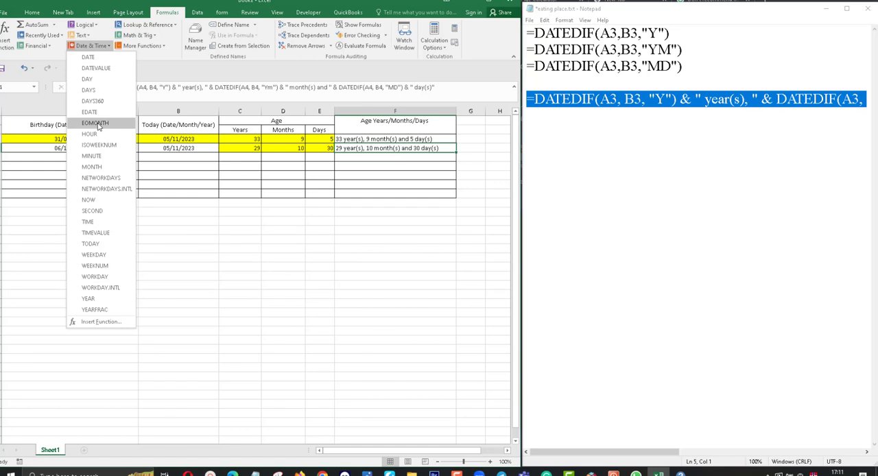
pyautogui.click(197, 75)
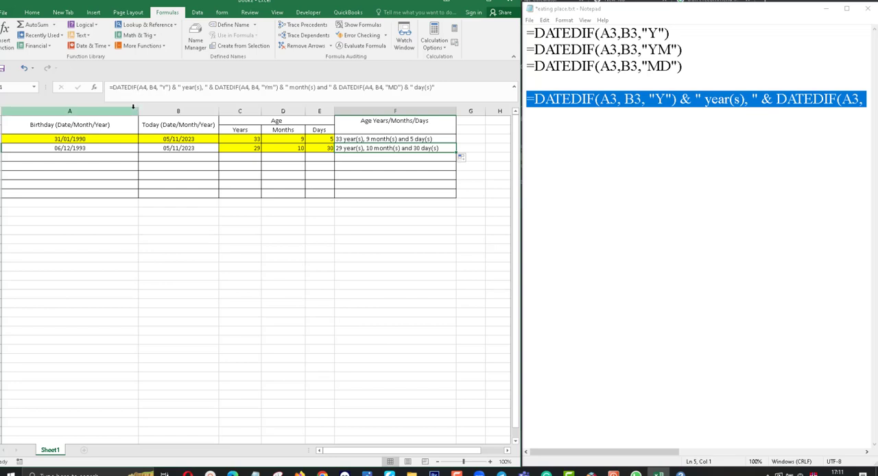
pyautogui.click(404, 173)
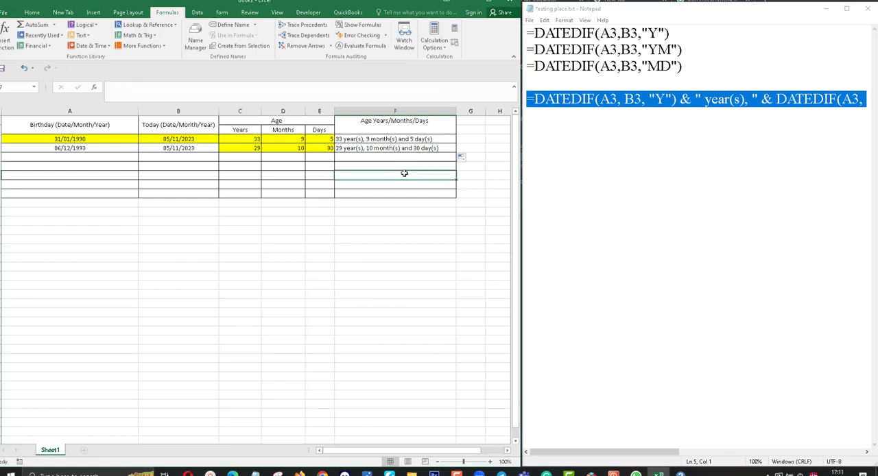